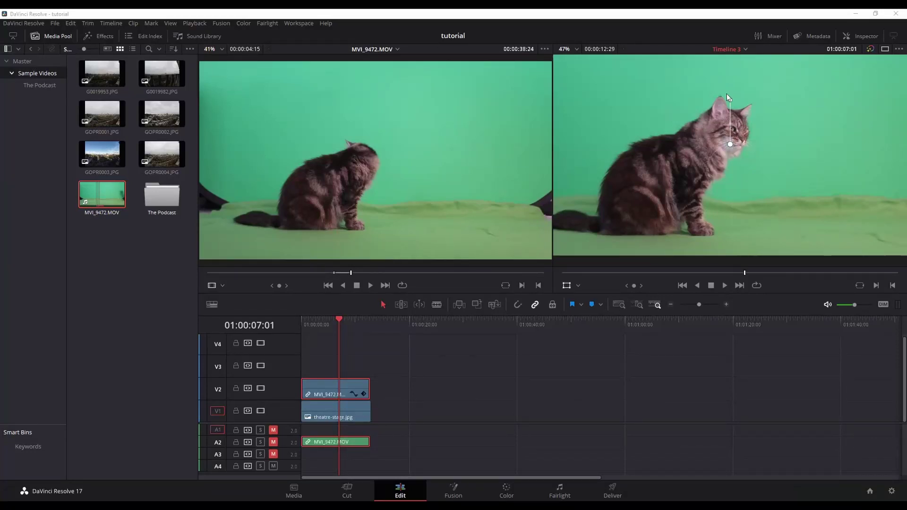
Preview the background by toggling track V2, then apply Resolve FX 3D Keyer to the cat clip.
click(260, 388)
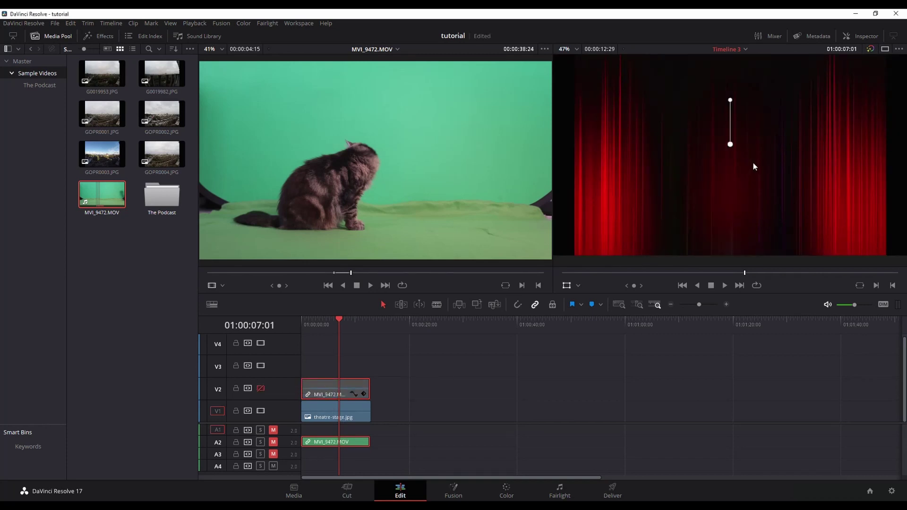
click(260, 388)
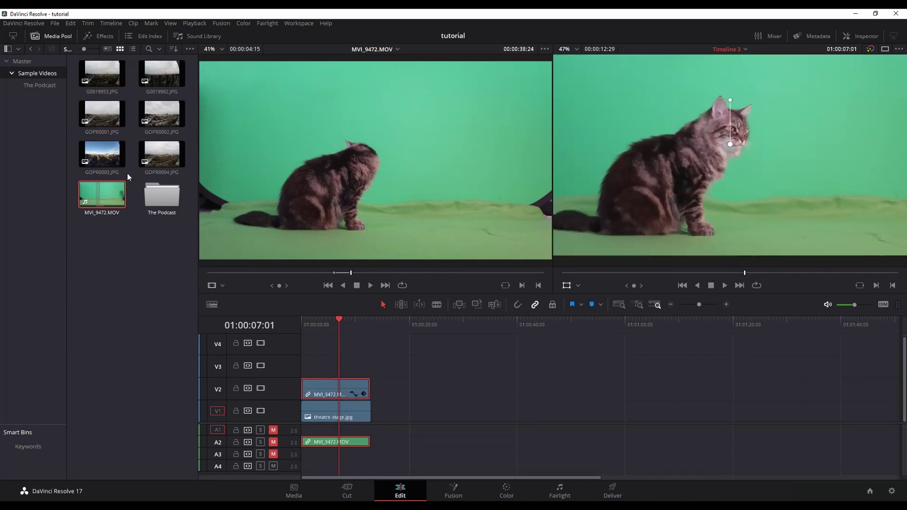
click(105, 37)
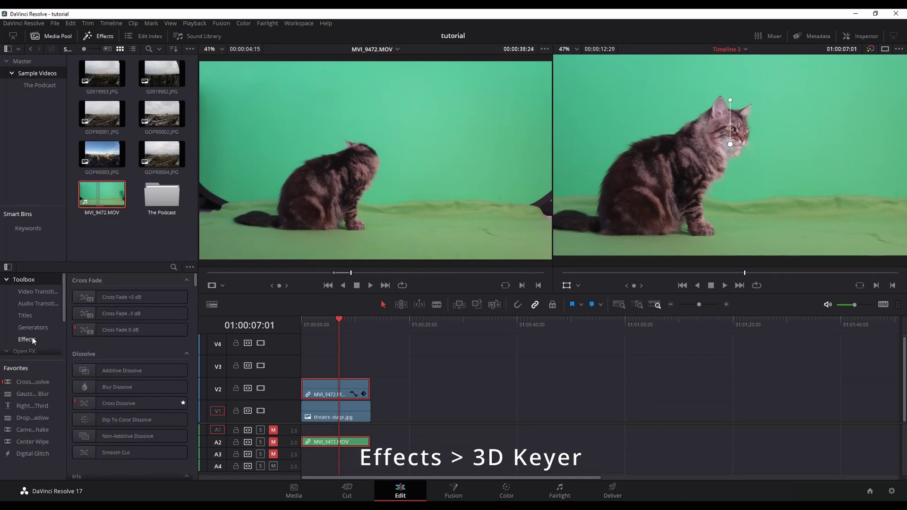
scroll(33, 340, down, 1)
scroll(23, 333, down, 1)
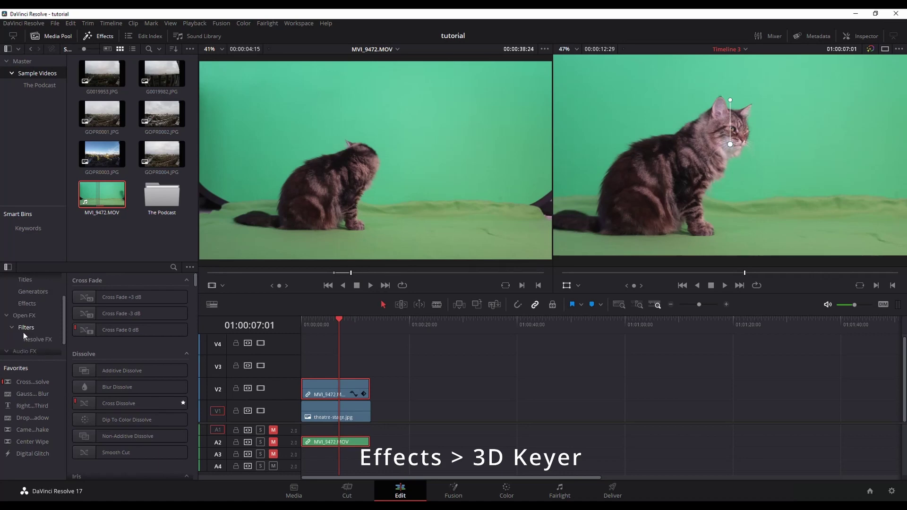
click(30, 338)
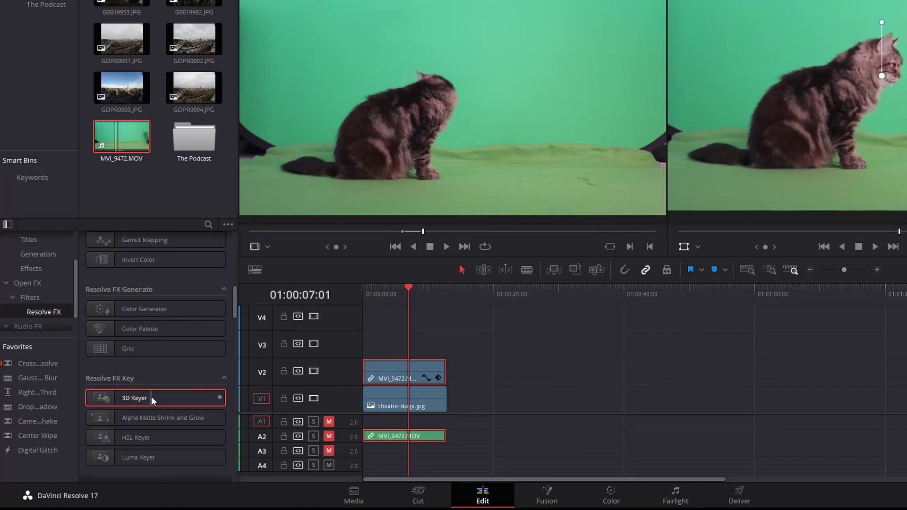
drag(124, 398, 376, 368)
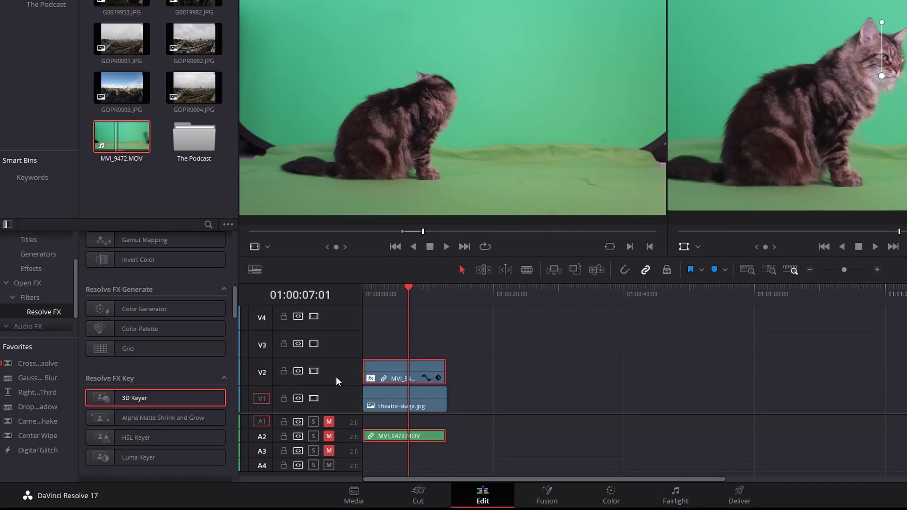
drag(174, 400, 378, 370)
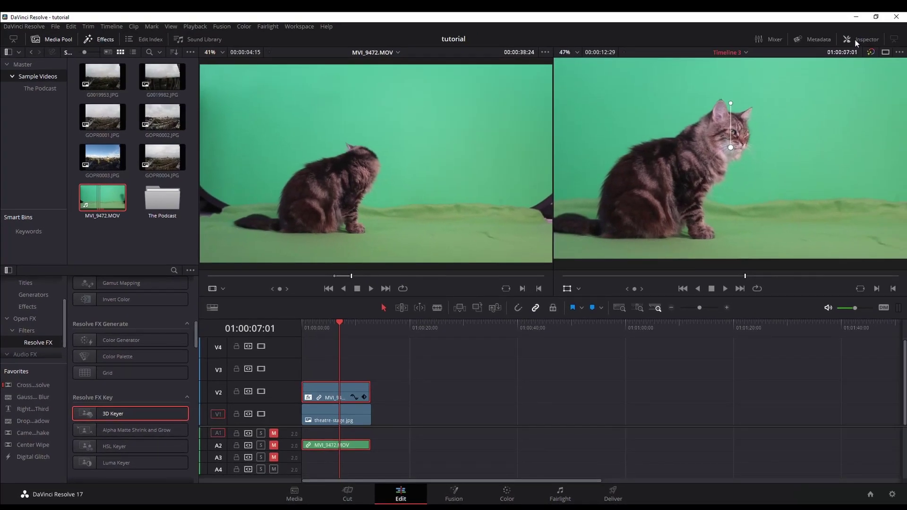
Show the cat clip's 3D Keyer settings in the Inspector and set the viewer overlay to Open FX Overlay.
click(855, 40)
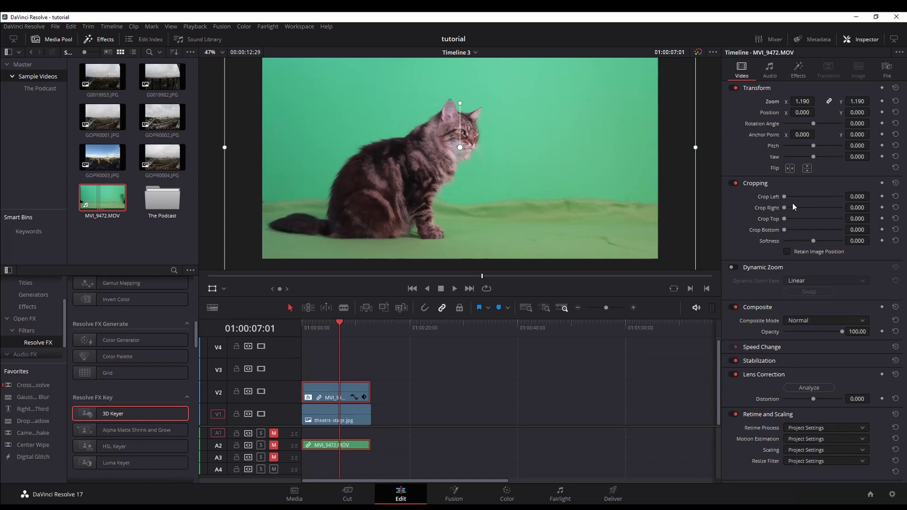
click(798, 71)
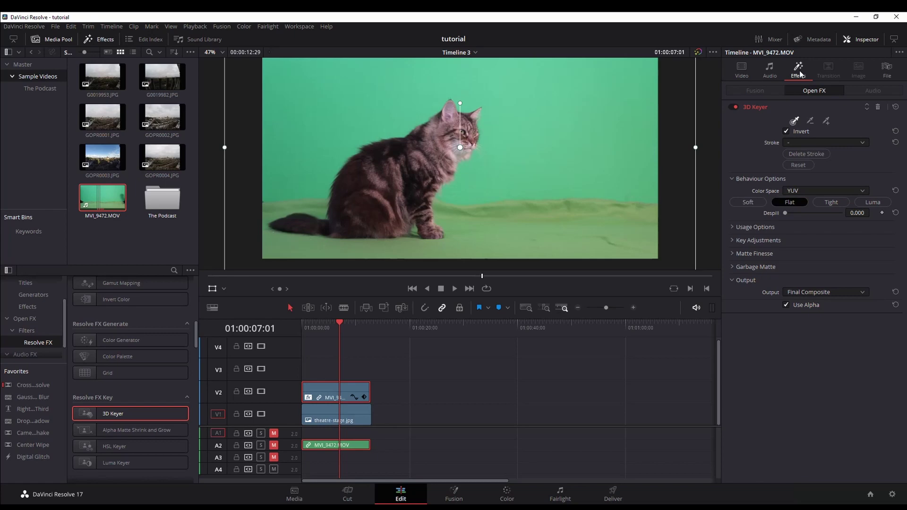
click(226, 291)
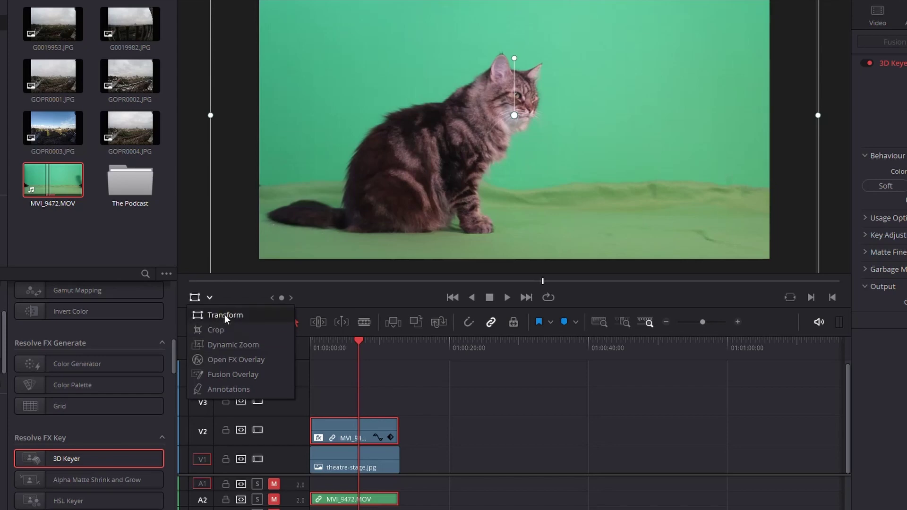
click(233, 359)
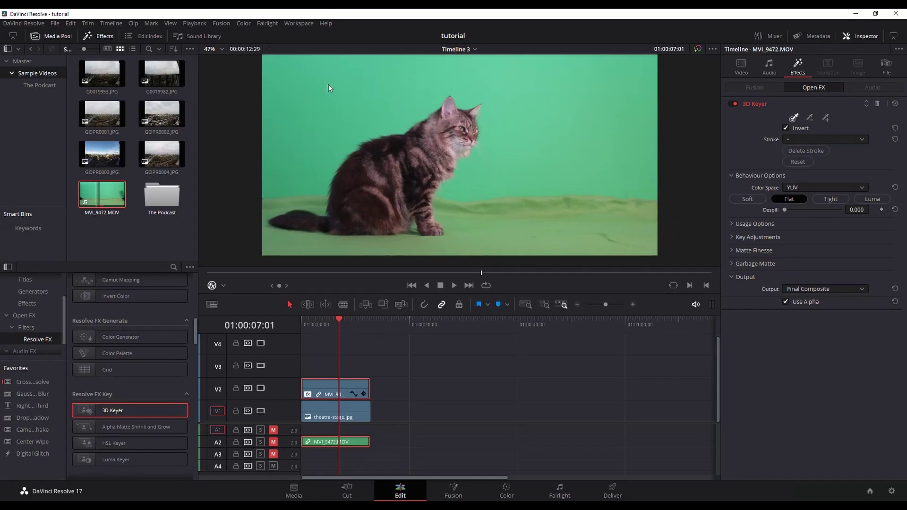
Pick the green background, then add key samples over the green floor, tail halo and face fringes.
click(307, 73)
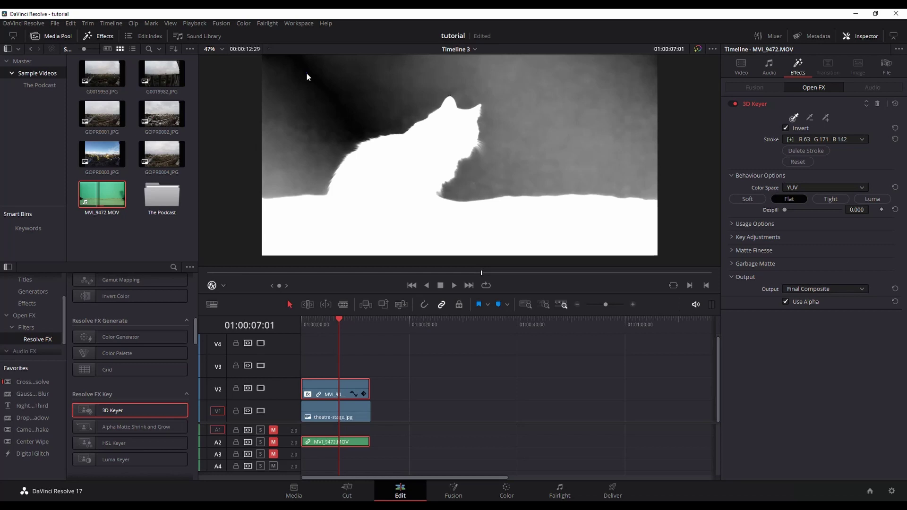
mouse_move(307, 73)
mouse_down()
mouse_move(575, 65)
mouse_move(594, 73)
mouse_move(605, 95)
mouse_move(598, 154)
mouse_move(617, 162)
mouse_move(574, 155)
mouse_move(514, 88)
mouse_move(452, 82)
mouse_move(373, 93)
mouse_move(314, 125)
mouse_move(276, 177)
mouse_up()
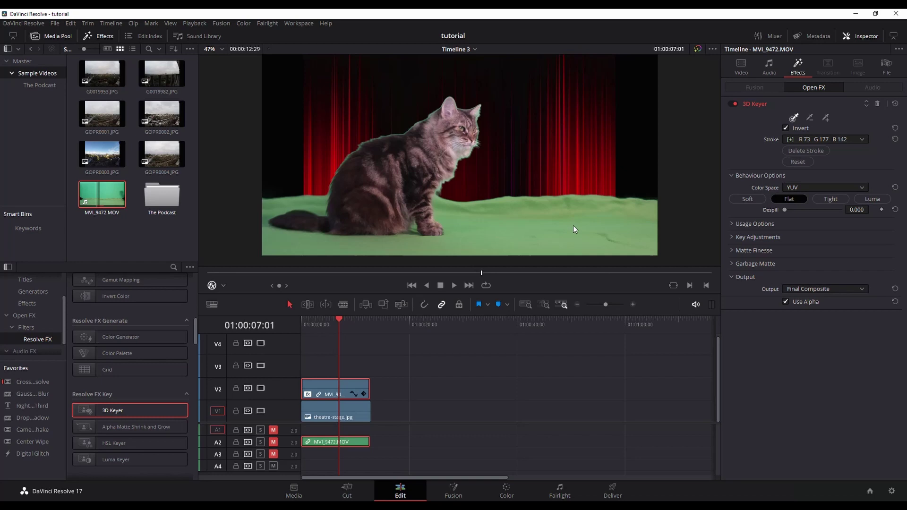
key(shift)
mouse_move(621, 221)
mouse_down()
mouse_move(535, 225)
mouse_move(504, 212)
mouse_move(645, 203)
mouse_move(602, 195)
mouse_up()
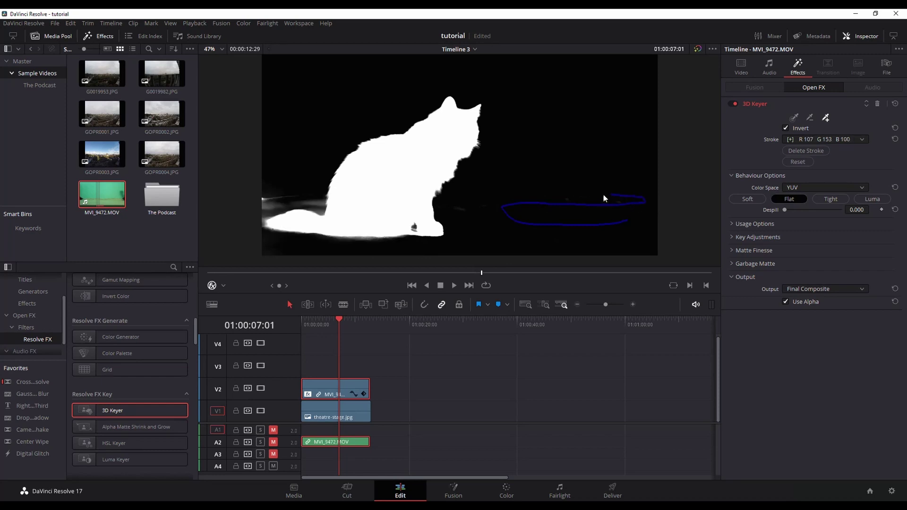
drag(510, 196, 483, 236)
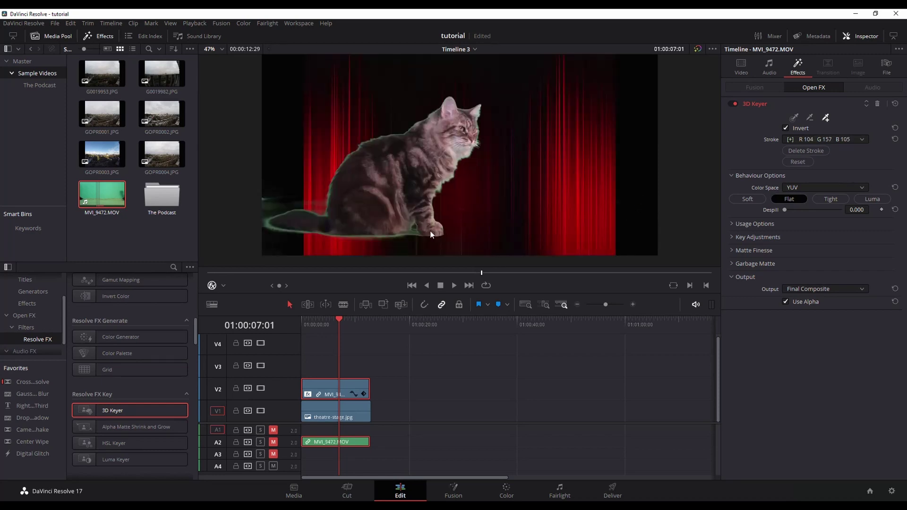
mouse_move(262, 215)
mouse_down()
mouse_move(285, 186)
mouse_move(263, 190)
mouse_move(261, 219)
mouse_move(350, 237)
mouse_move(406, 236)
mouse_up()
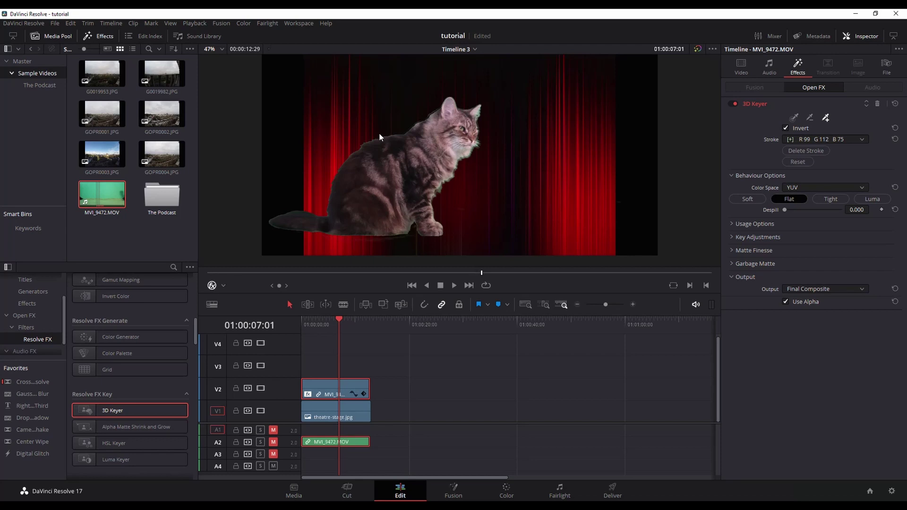
drag(472, 159, 491, 160)
Refine the key at the cat's ear and switch the keyer Output to Alpha Highlight B/W.
drag(478, 113, 481, 113)
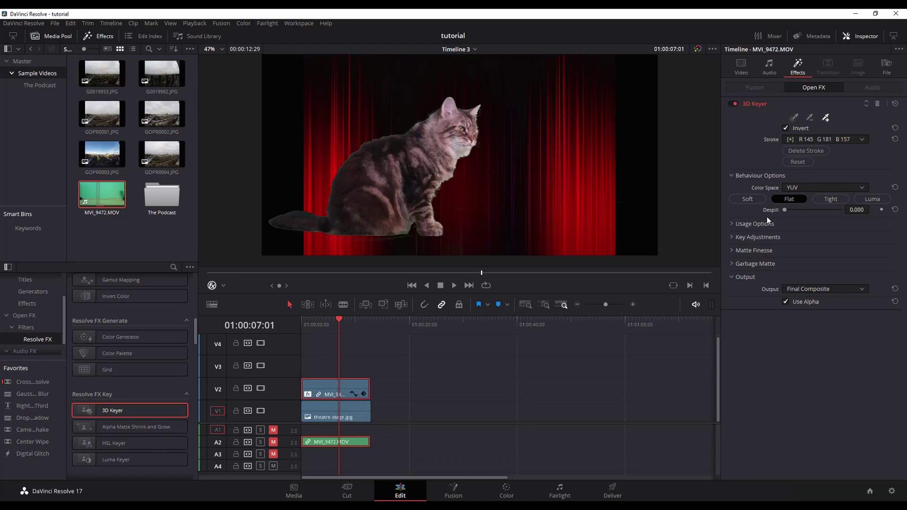
click(800, 288)
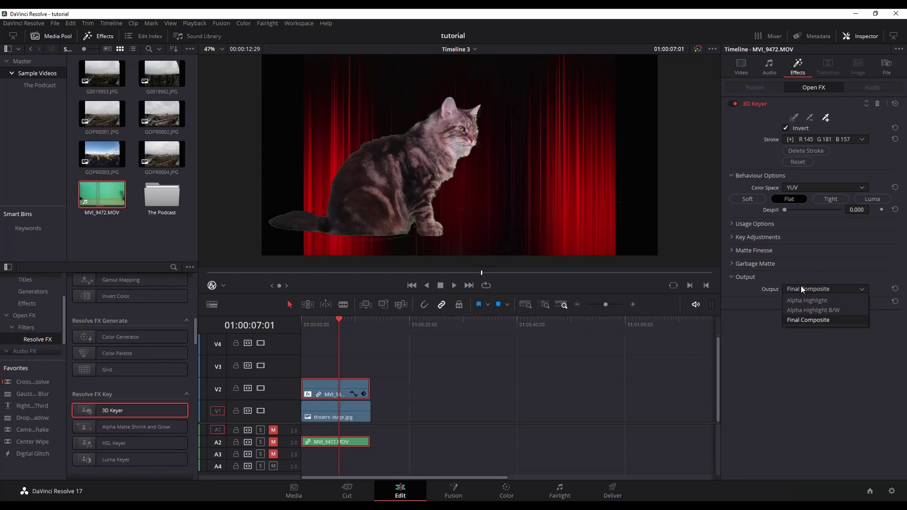
click(813, 310)
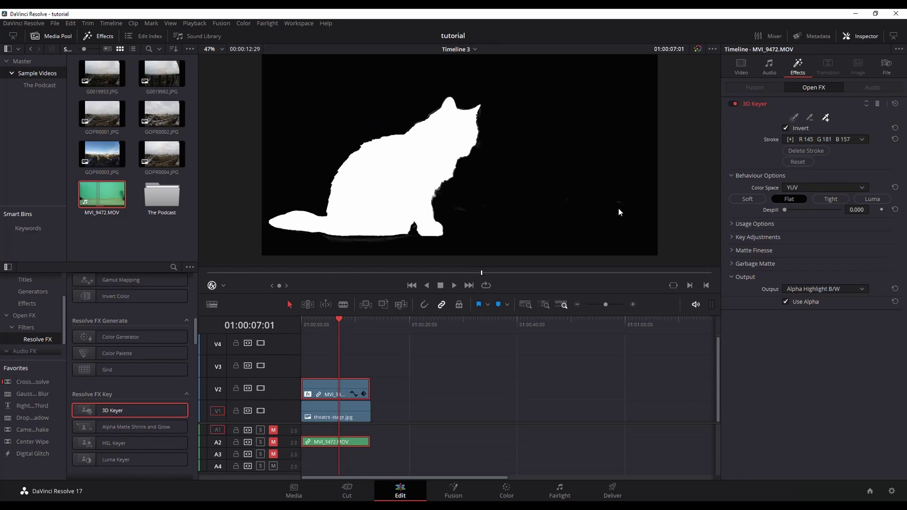
Add key samples on the background, the cat's right edge and lower edge to clean the matte.
mouse_move(619, 208)
mouse_down()
mouse_move(620, 200)
mouse_move(584, 198)
mouse_up()
drag(434, 197, 437, 189)
drag(341, 237, 383, 244)
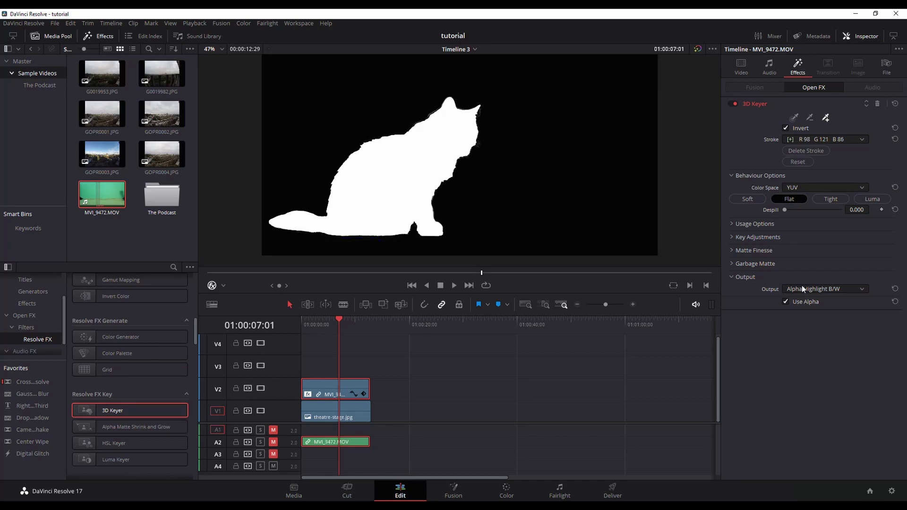
Raise Matte Finesse Clean Black to 2.3, save, and set Output back to Final Composite.
click(734, 250)
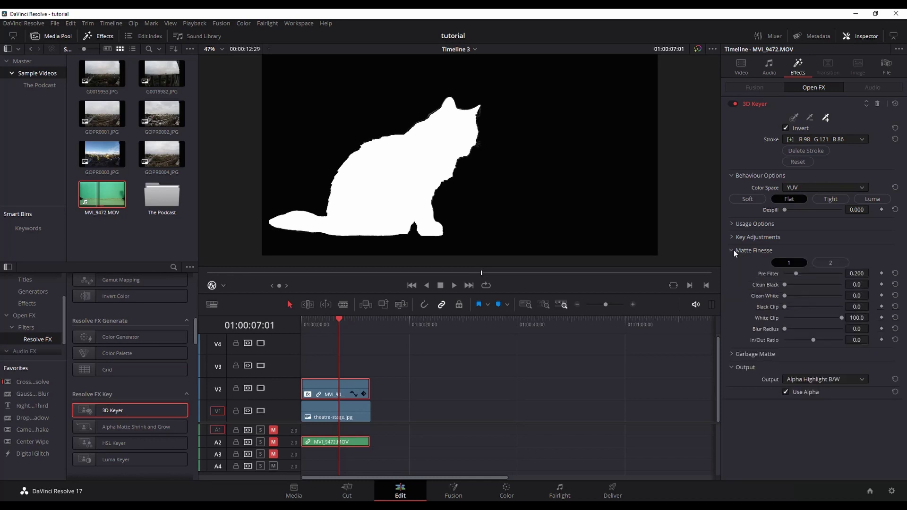
click(785, 286)
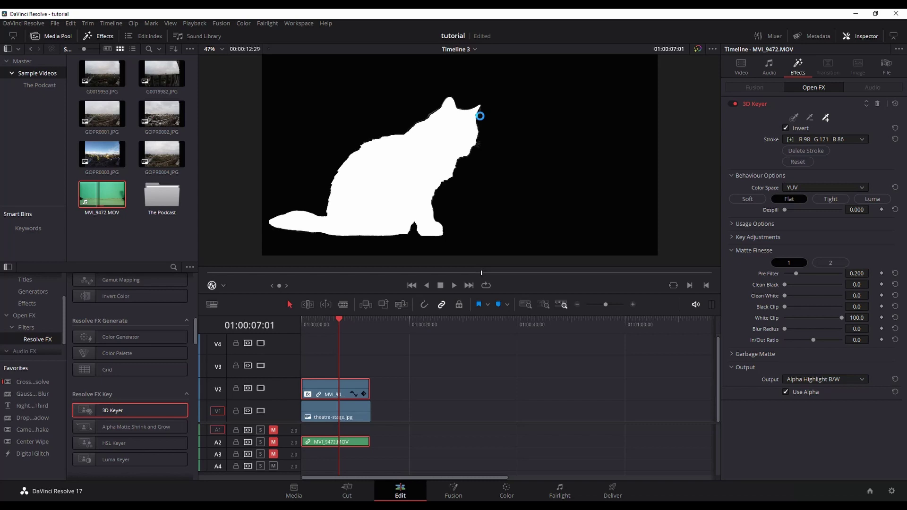
key(ctrl+s)
drag(785, 284, 786, 284)
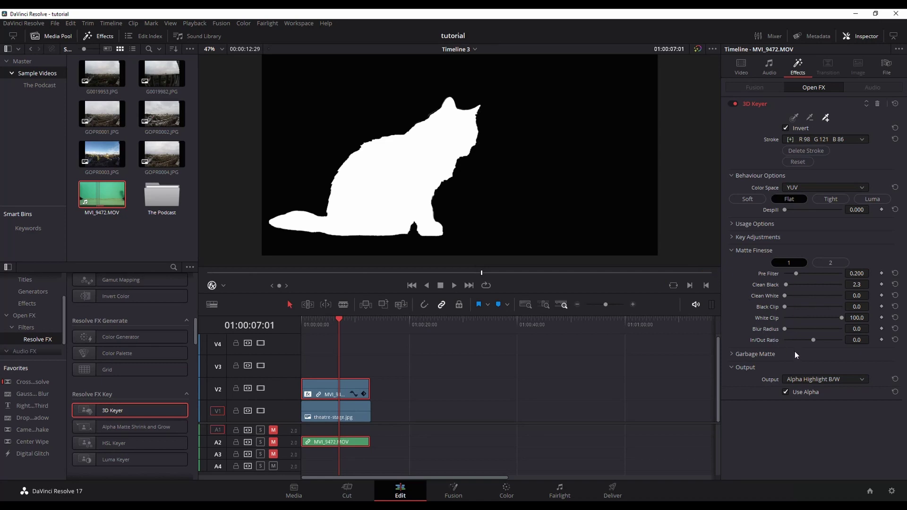
click(804, 380)
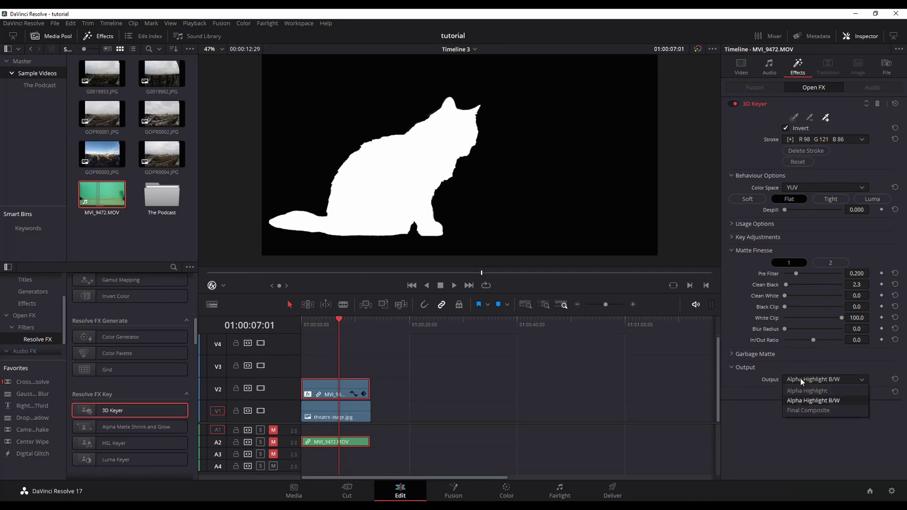
click(810, 411)
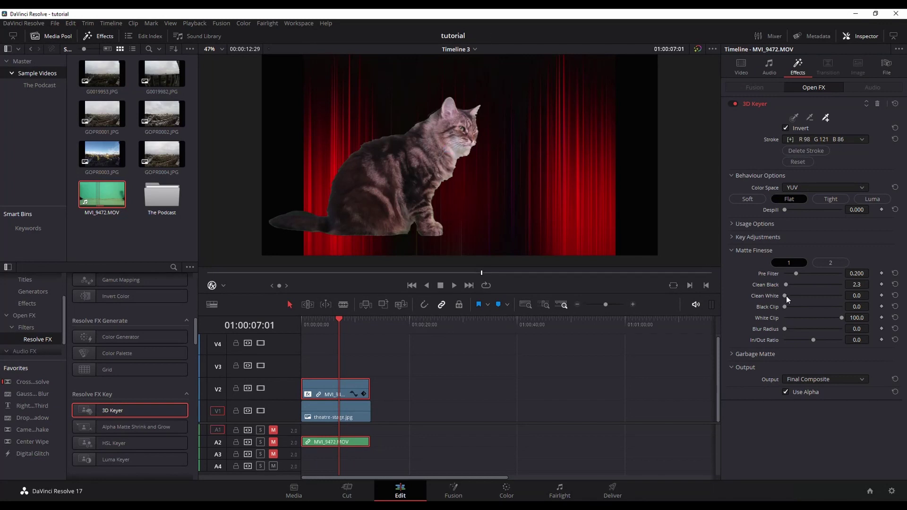
Reset Clean White to 0, save, raise Despill to 0.241, and resample the cat's paws and base.
drag(789, 296, 831, 319)
key(ctrl+s)
mouse_move(786, 208)
mouse_down()
mouse_move(841, 213)
mouse_move(795, 216)
mouse_move(801, 210)
mouse_up()
click(406, 233)
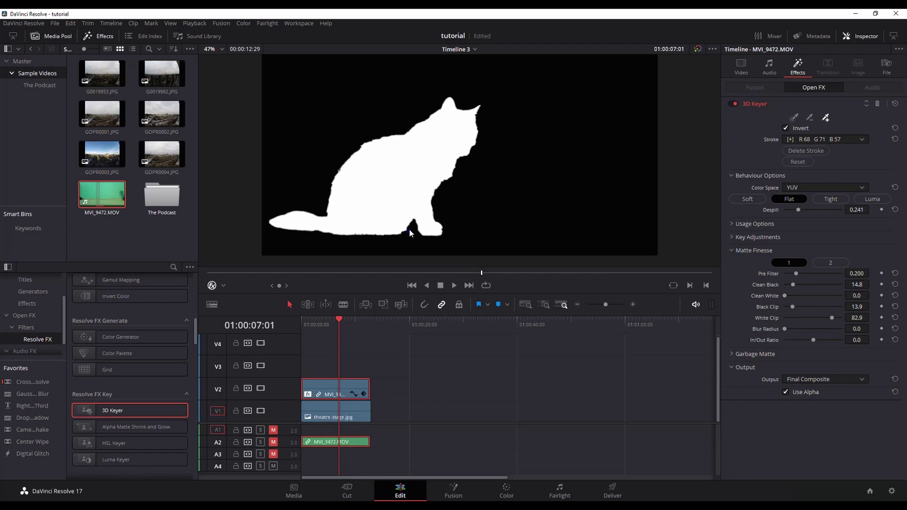
drag(407, 232, 414, 242)
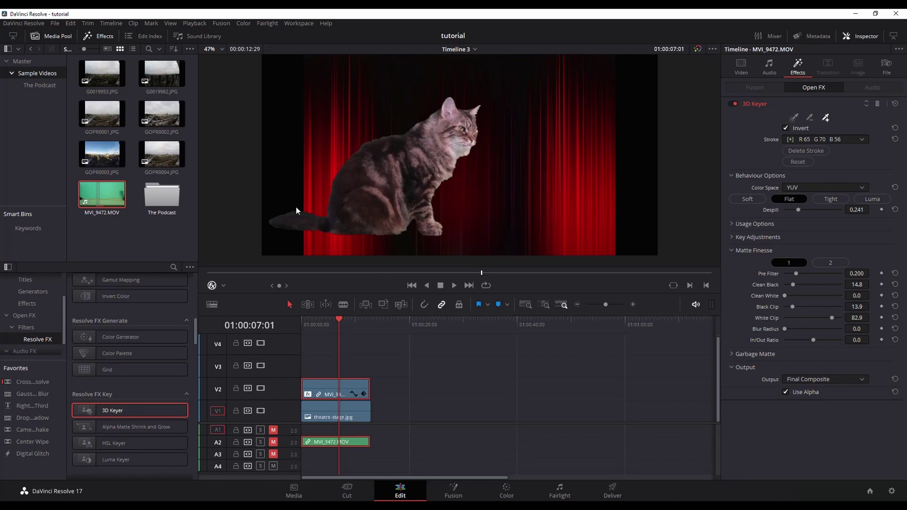
Switch the viewer overlay back to Transform and play the keyed cat clip to preview it.
click(223, 286)
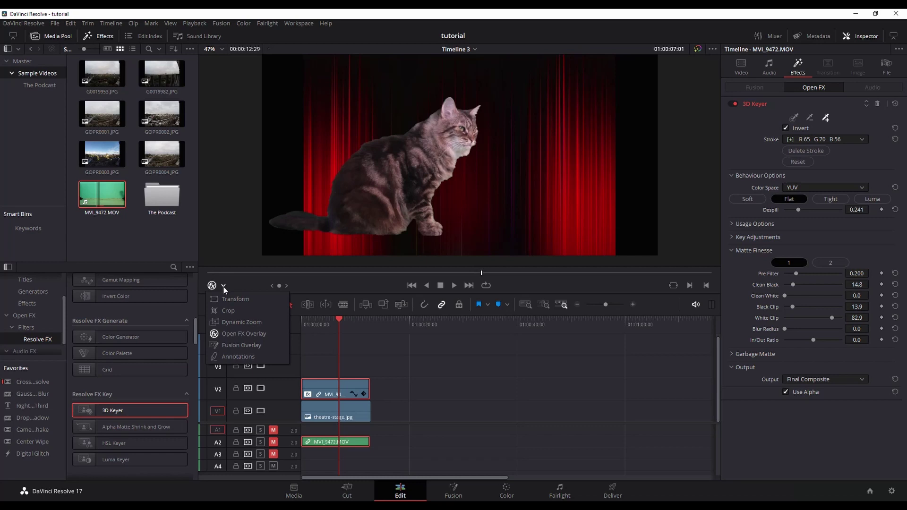
click(226, 301)
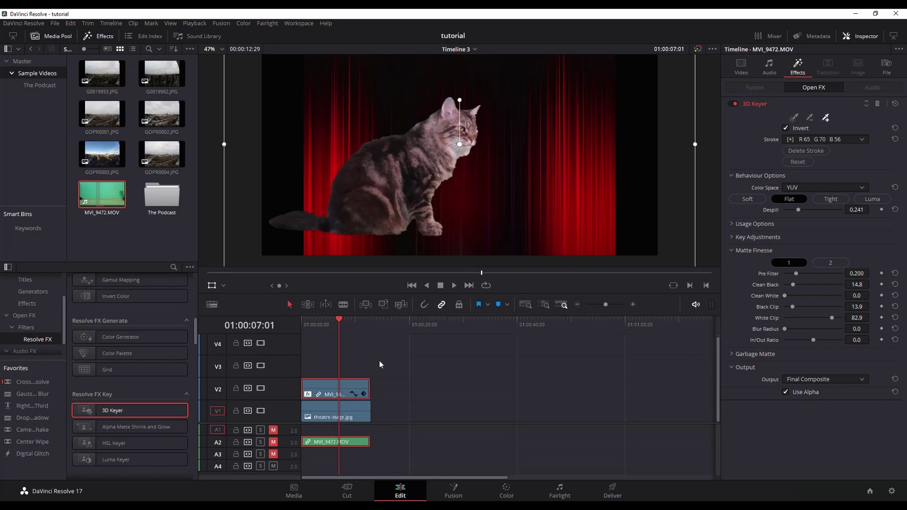
click(397, 325)
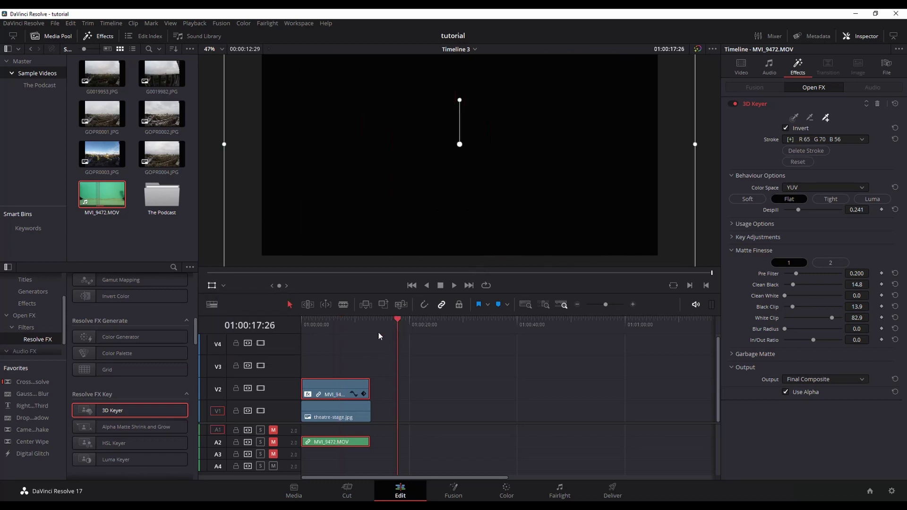
click(327, 325)
key(space)
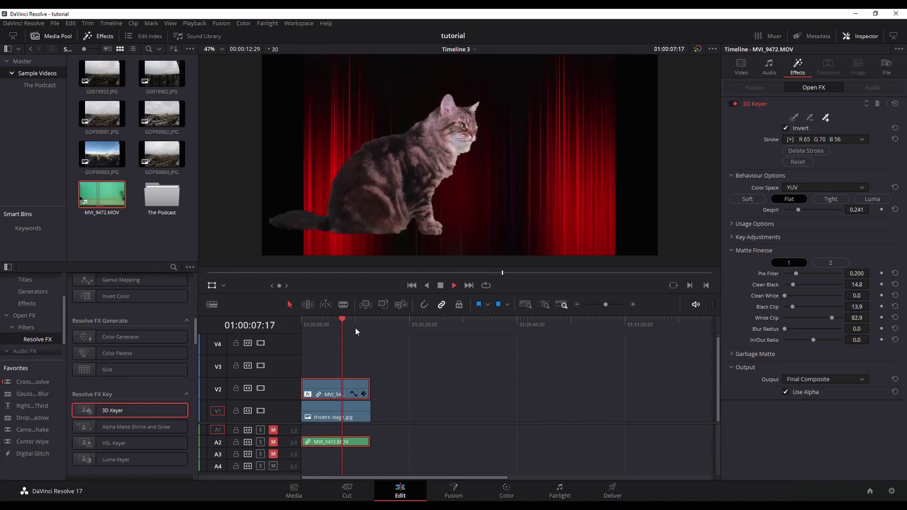
key(space)
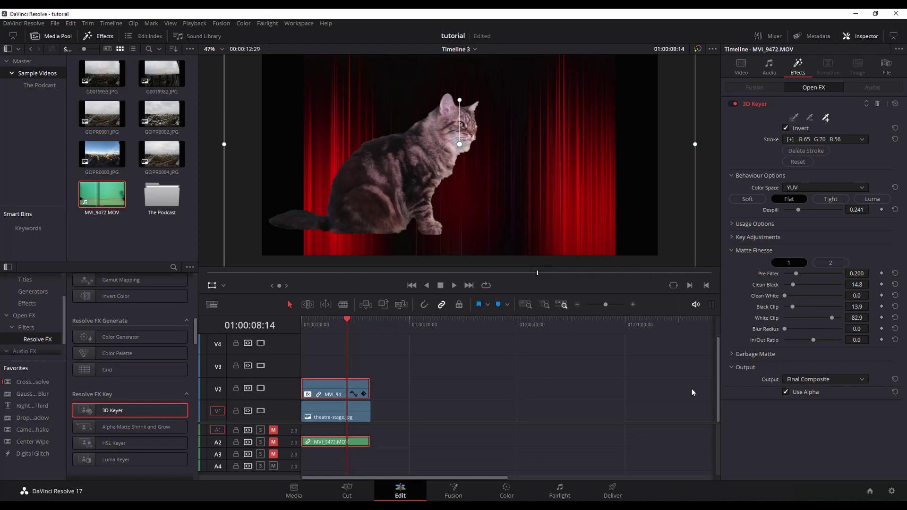